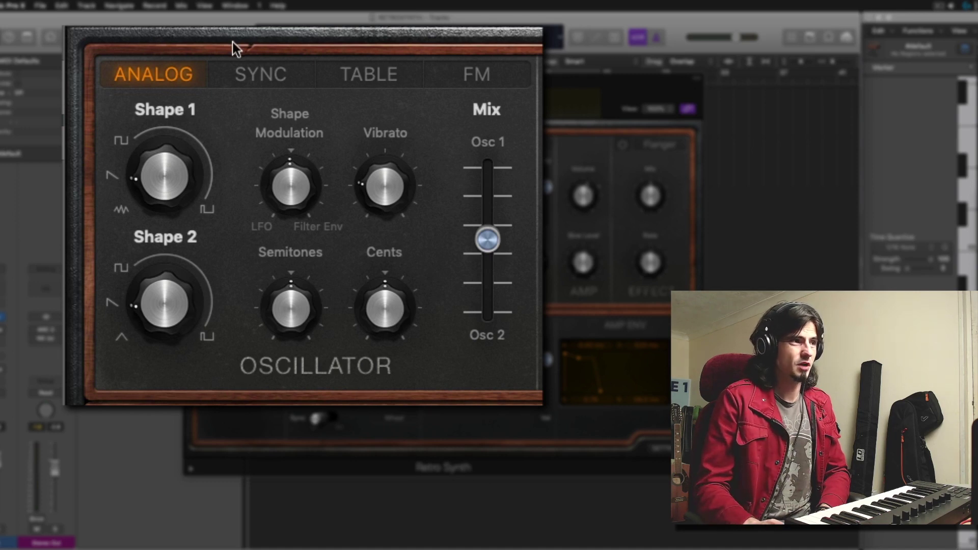
# Preview the Sync, Table and FM oscillator modes, then go back to Analog.
pyautogui.click(249, 71)
pyautogui.click(395, 74)
pyautogui.click(476, 74)
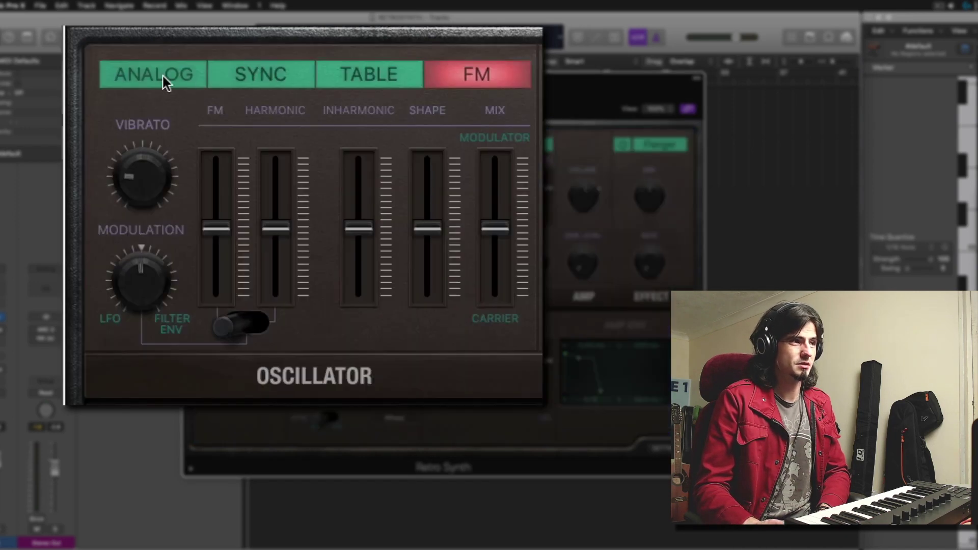
pyautogui.click(164, 78)
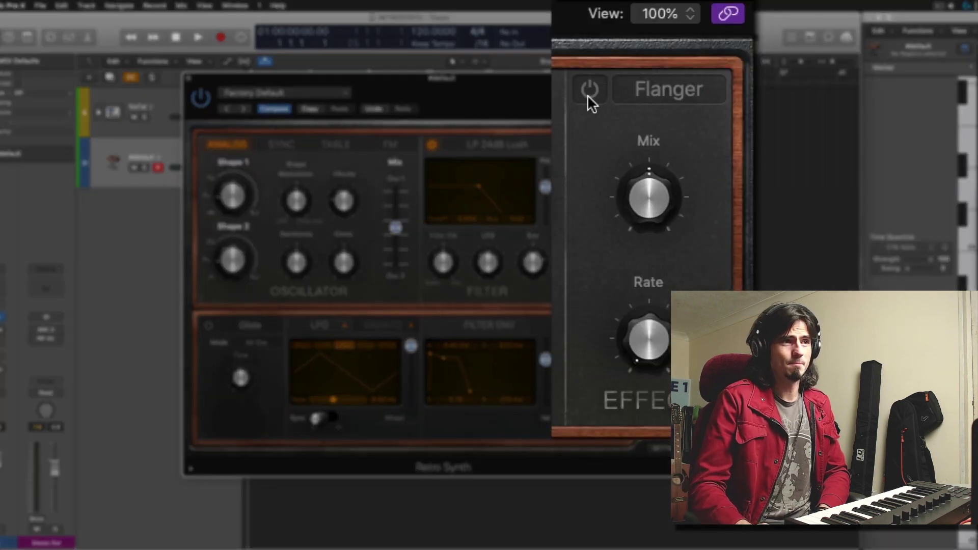
# Keep Flanger as the effect type and glance at the Vibrato page before returning to LFO.
pyautogui.click(694, 90)
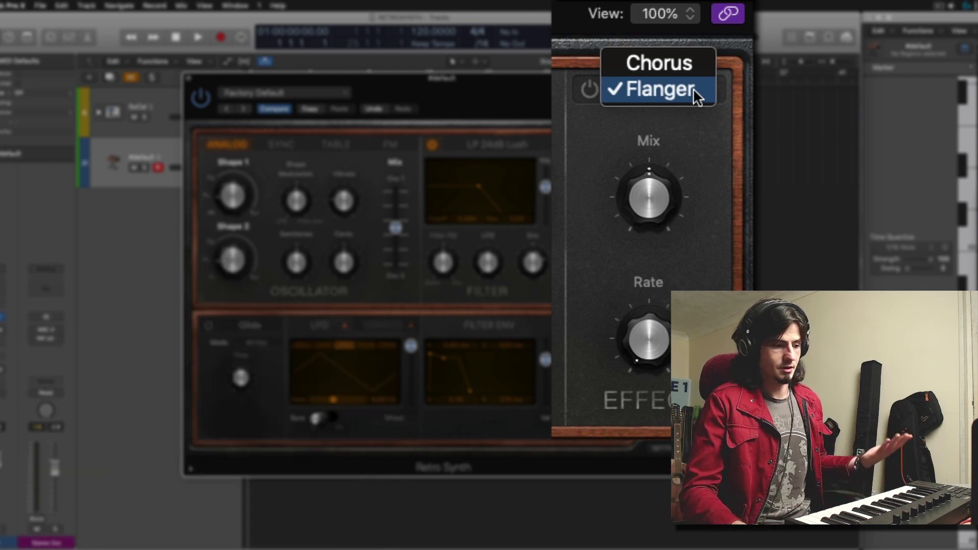
pyautogui.click(728, 206)
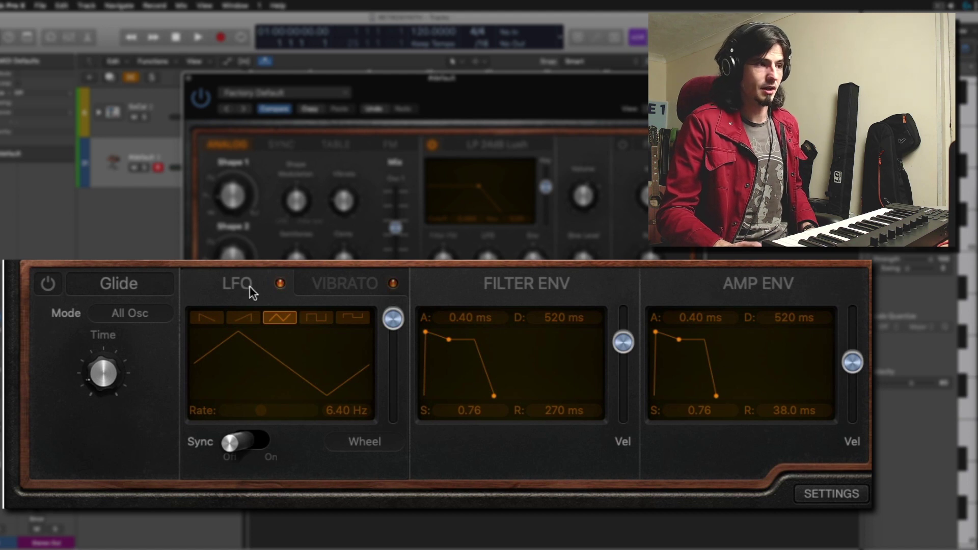
pyautogui.click(355, 283)
pyautogui.click(236, 284)
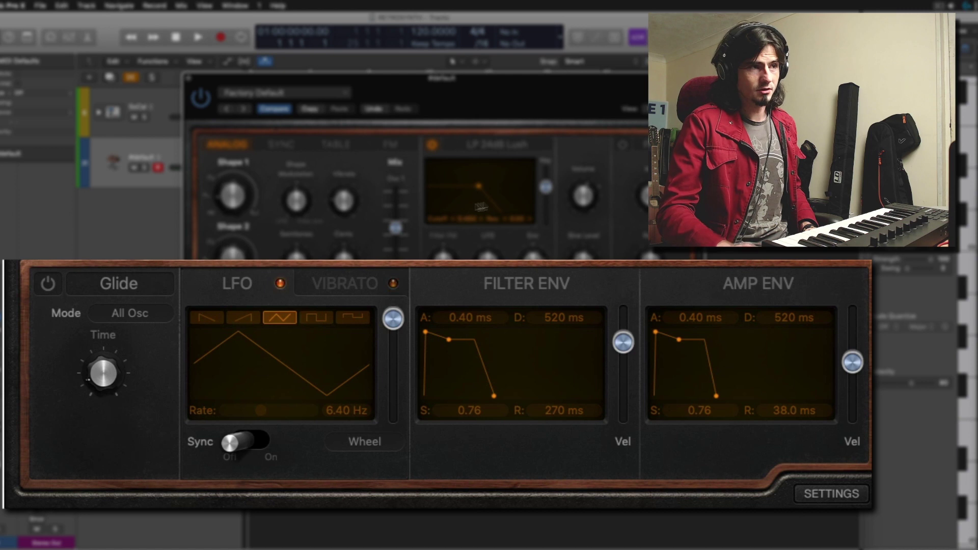
# Show the Settings page with 16 voices, 0.22 voice detune and 2-voice stacking.
pyautogui.moveTo(624, 322)
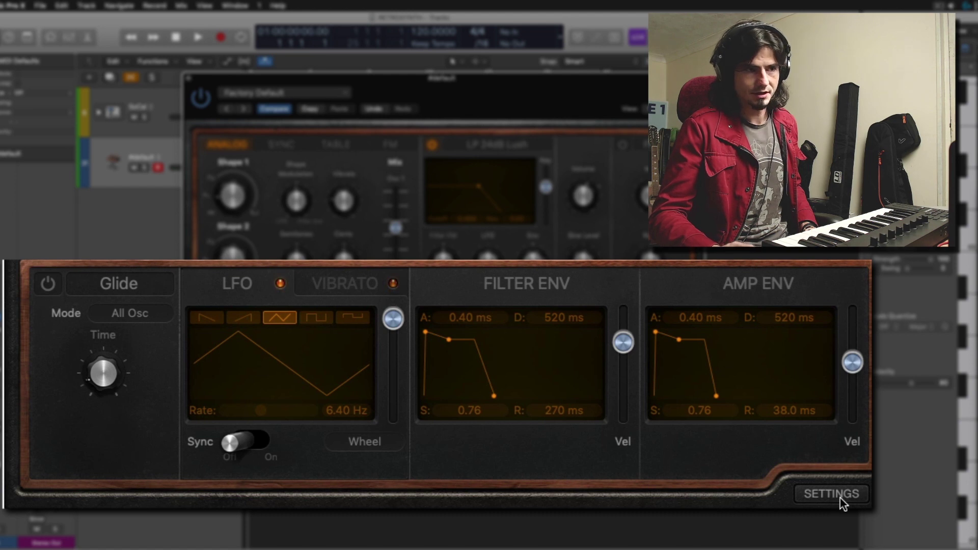
pyautogui.click(831, 493)
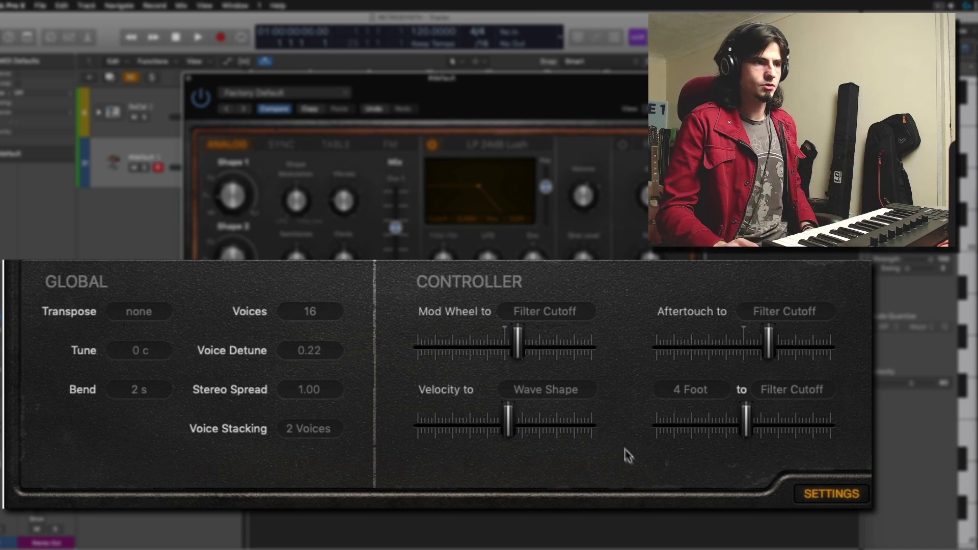
pyautogui.moveTo(594, 400)
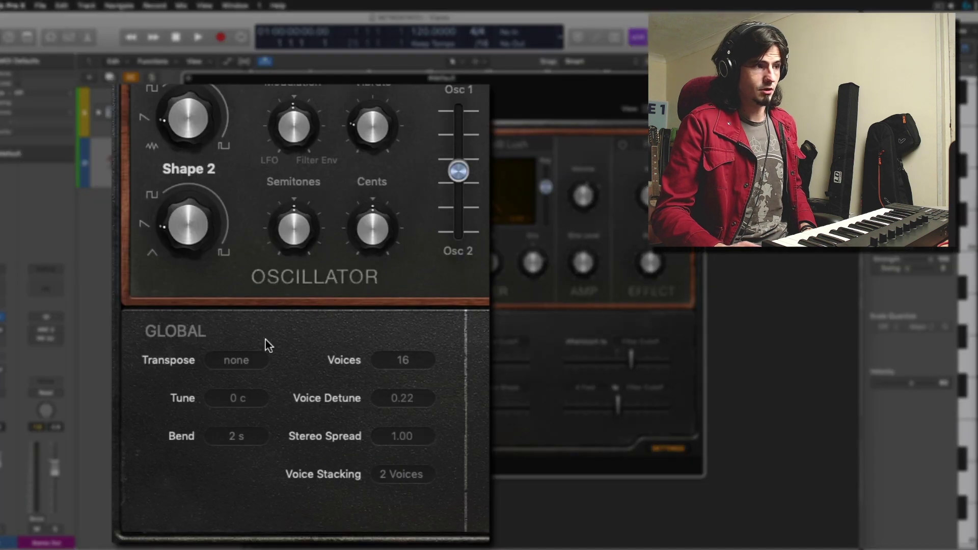
pyautogui.click(410, 361)
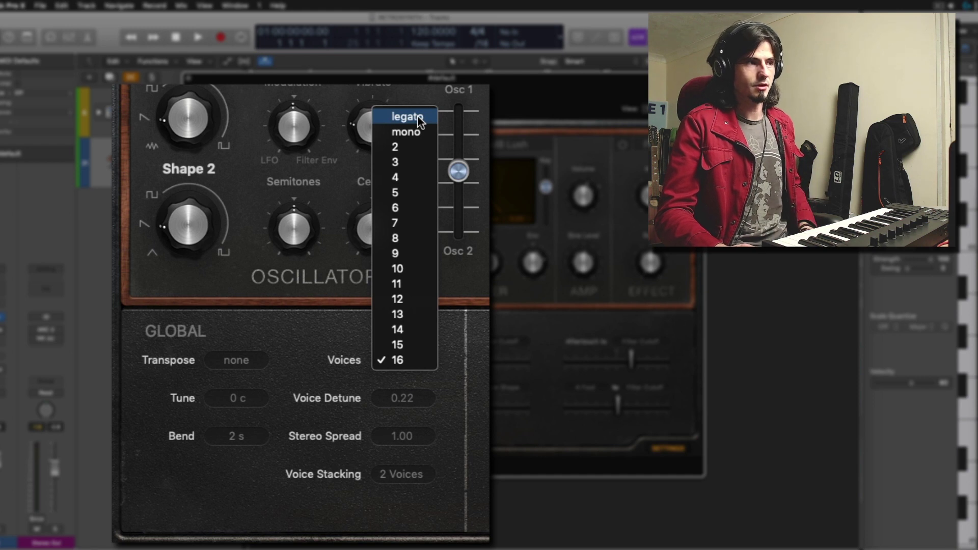
pyautogui.click(417, 115)
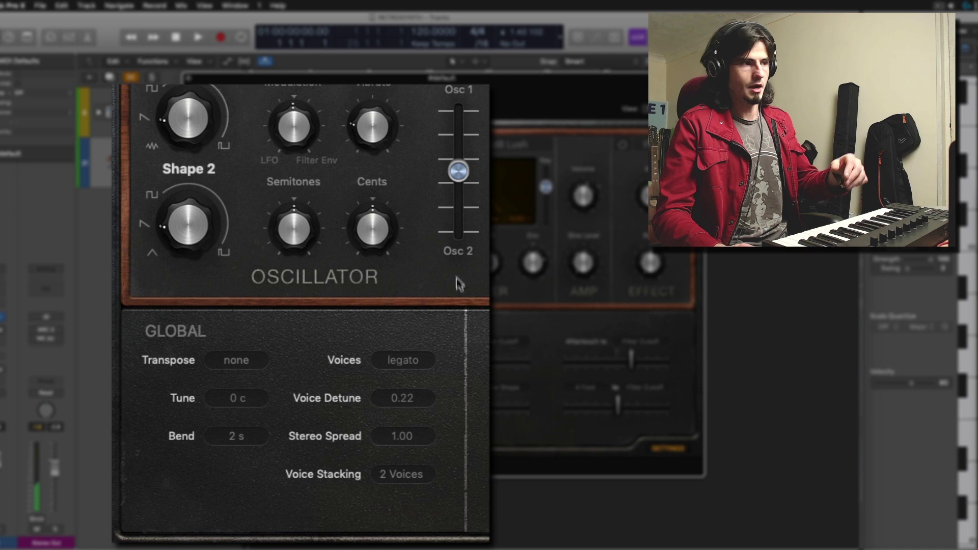
pyautogui.click(397, 360)
pyautogui.click(407, 375)
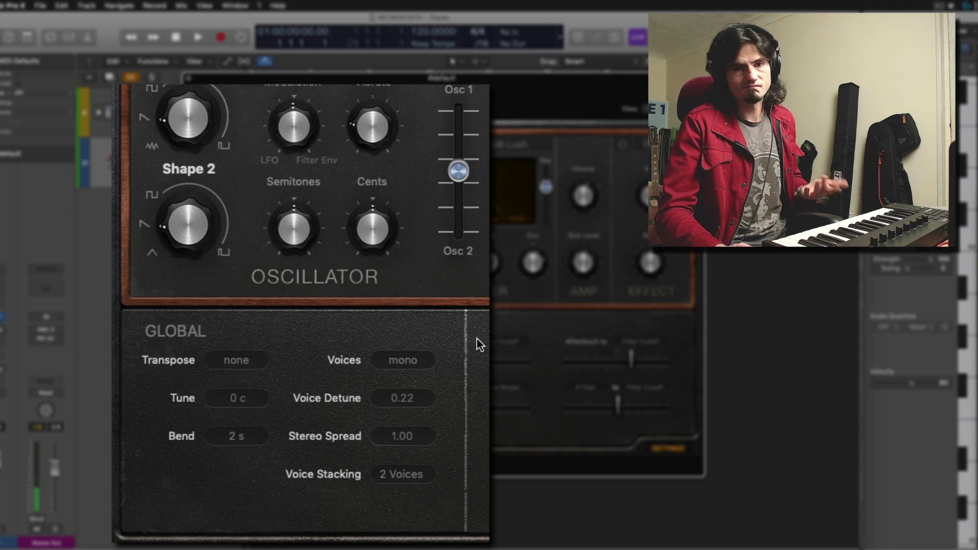
pyautogui.moveTo(426, 404)
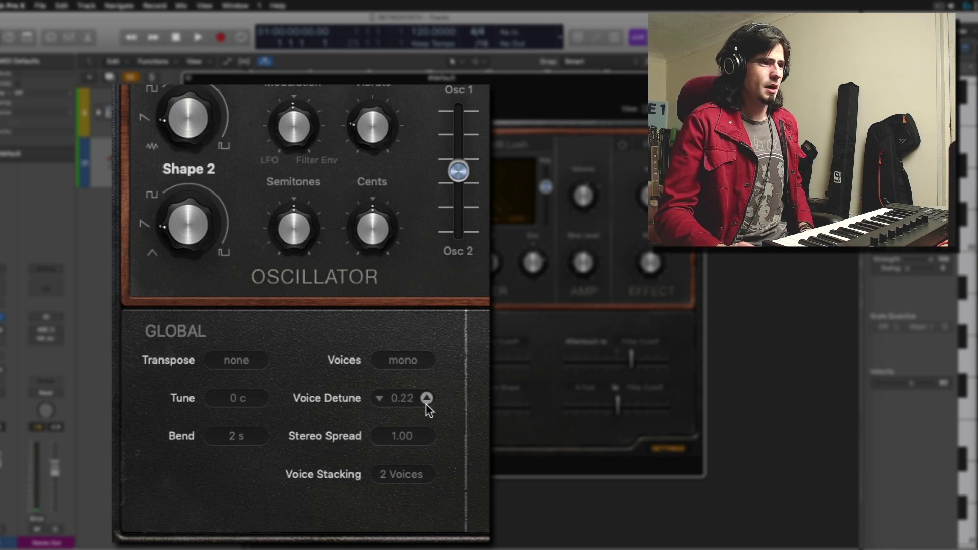
pyautogui.click(410, 360)
pyautogui.click(389, 540)
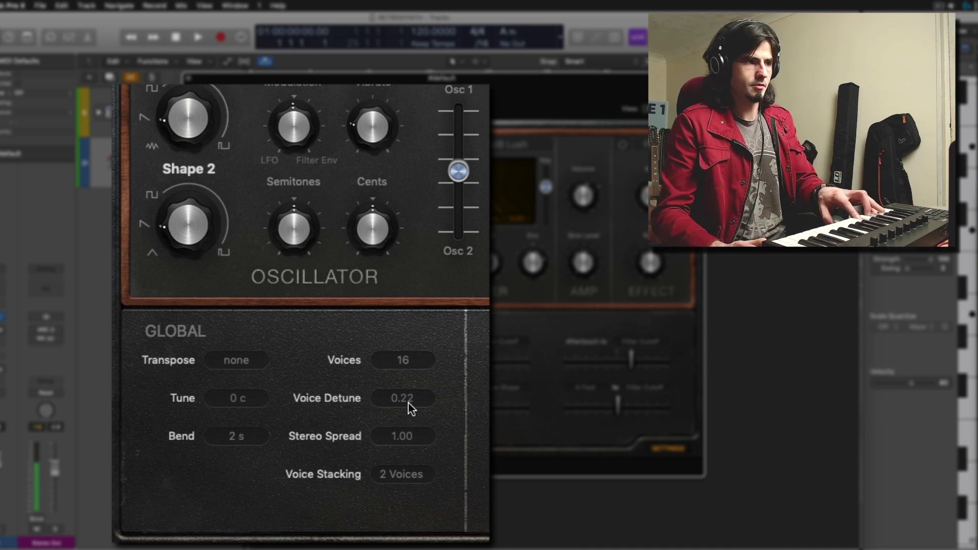
# Push Voice Detune up to 1.00, then settle it at 0.40.
pyautogui.moveTo(411, 408); pyautogui.dragTo(410, 375)
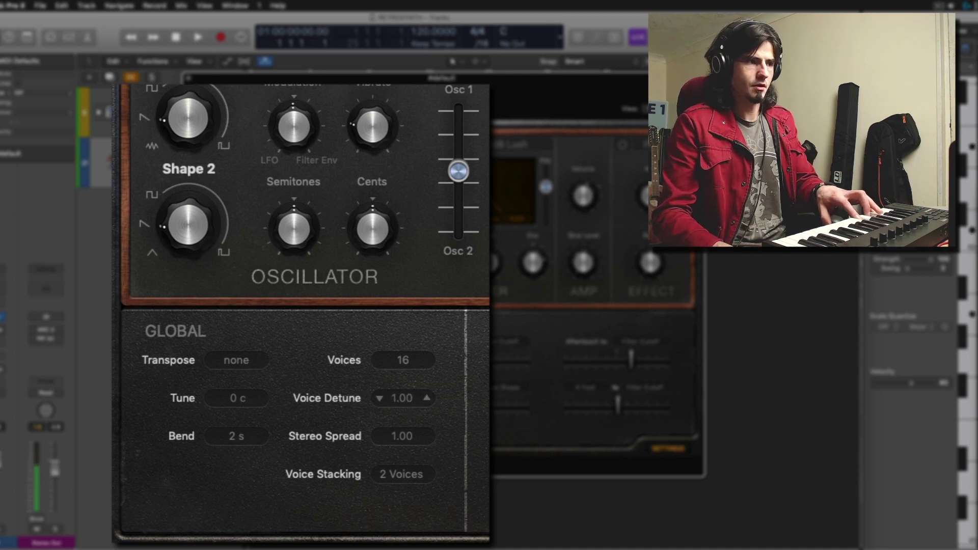
pyautogui.moveTo(411, 397); pyautogui.dragTo(411, 418)
pyautogui.moveTo(402, 398); pyautogui.dragTo(401, 402)
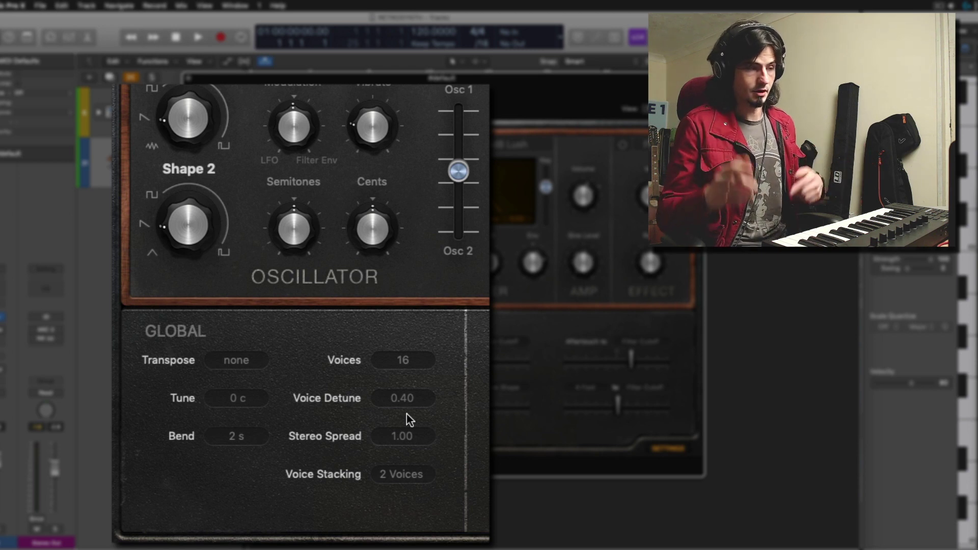
# Try lowering Stereo Spread, leaving it at 1.00, and bring up the Voice Stacking options.
pyautogui.moveTo(402, 436)
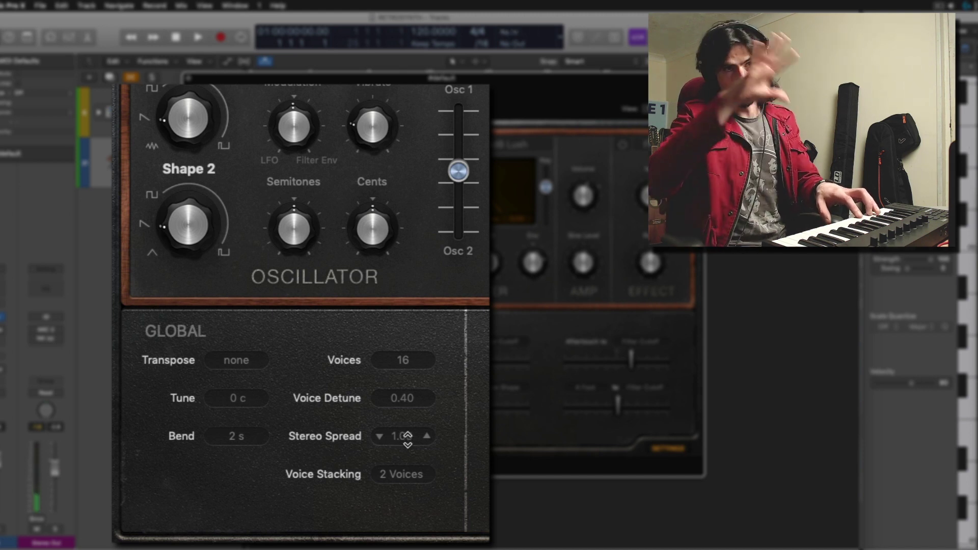
pyautogui.moveTo(408, 439)
pyautogui.mouseDown()
pyautogui.moveTo(407, 463)
pyautogui.moveTo(402, 422)
pyautogui.mouseUp()
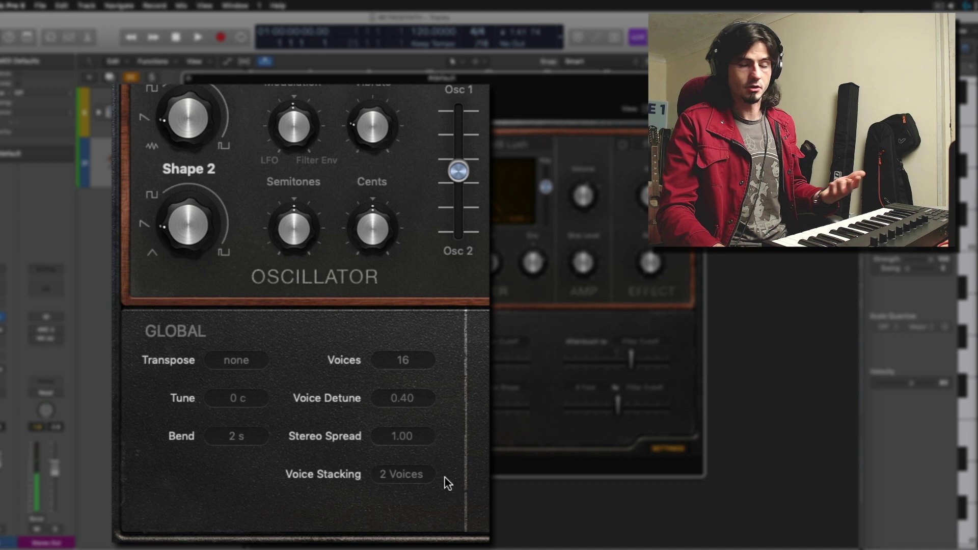
pyautogui.click(392, 475)
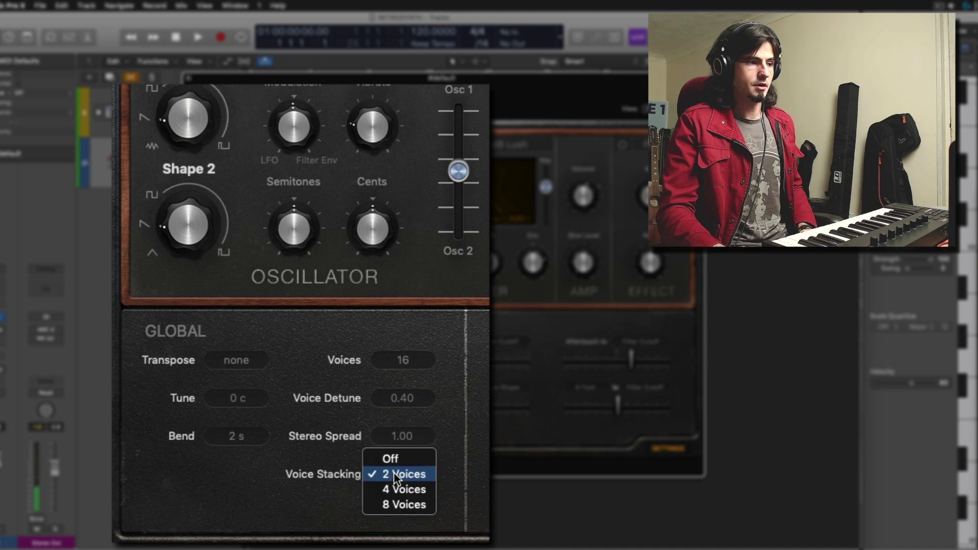
# Stack 8 voices with 0.35 Voice Detune, then return to the glide, LFO and envelope panel.
pyautogui.click(417, 504)
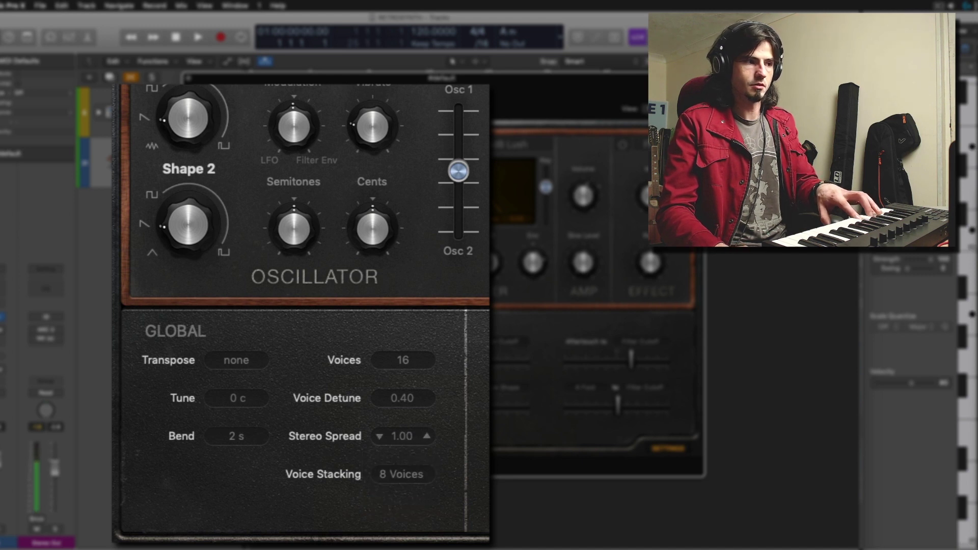
pyautogui.moveTo(402, 397); pyautogui.dragTo(402, 388)
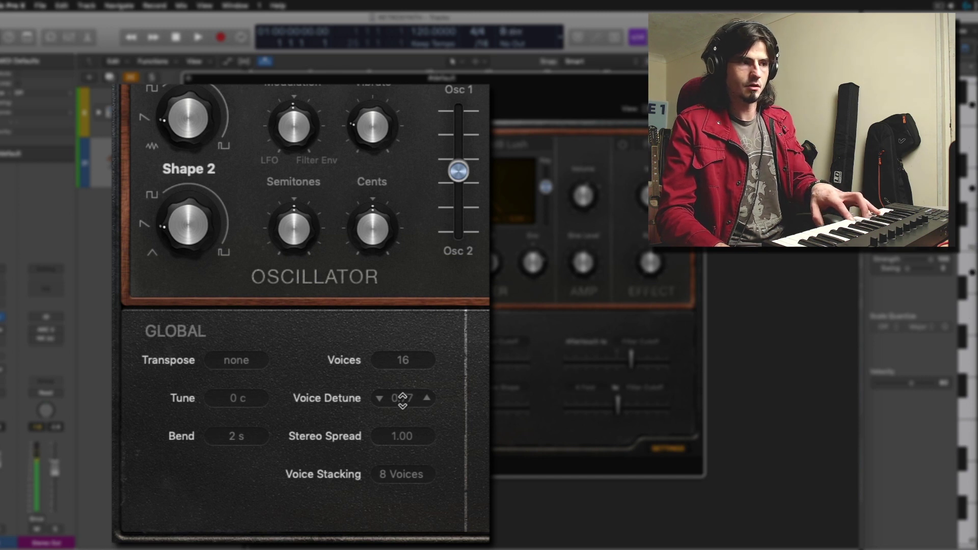
pyautogui.moveTo(402, 398); pyautogui.dragTo(402, 408)
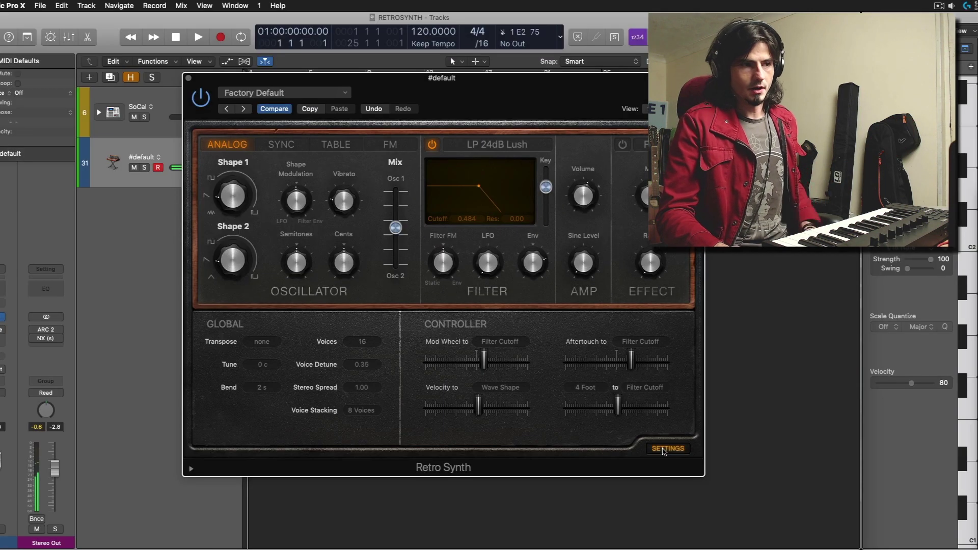
pyautogui.click(667, 449)
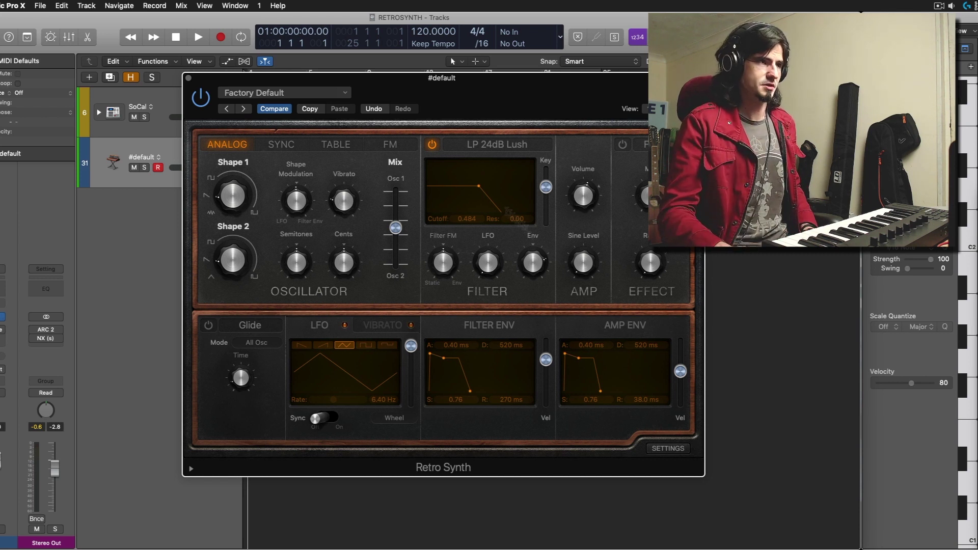
# Choose Recall Default from the Factory Default preset menu.
pyautogui.click(340, 93)
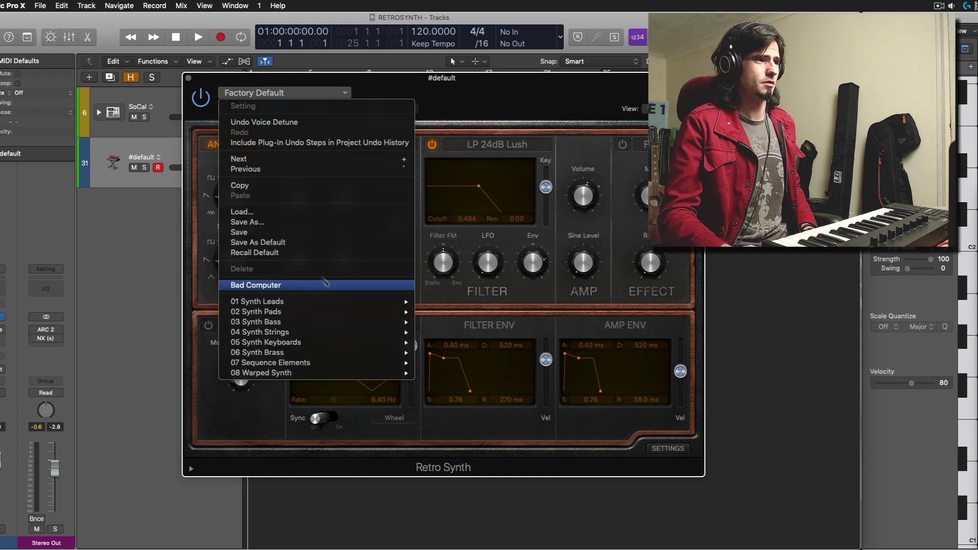
pyautogui.click(304, 253)
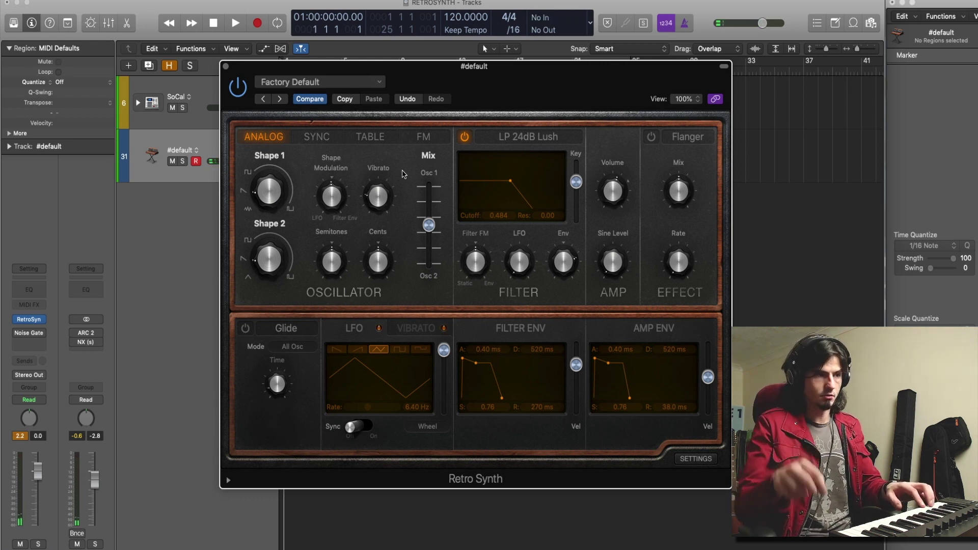
# Push the oscillator Mix fully to Osc 1 and raise Shape 1 to 50.0%.
pyautogui.moveTo(394, 170)
pyautogui.moveTo(435, 214)
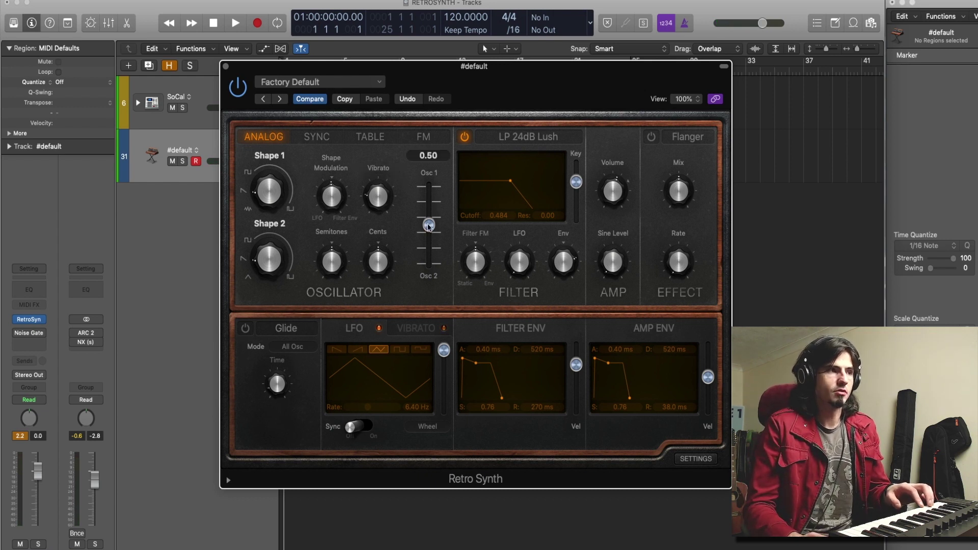
pyautogui.moveTo(428, 227); pyautogui.dragTo(429, 186)
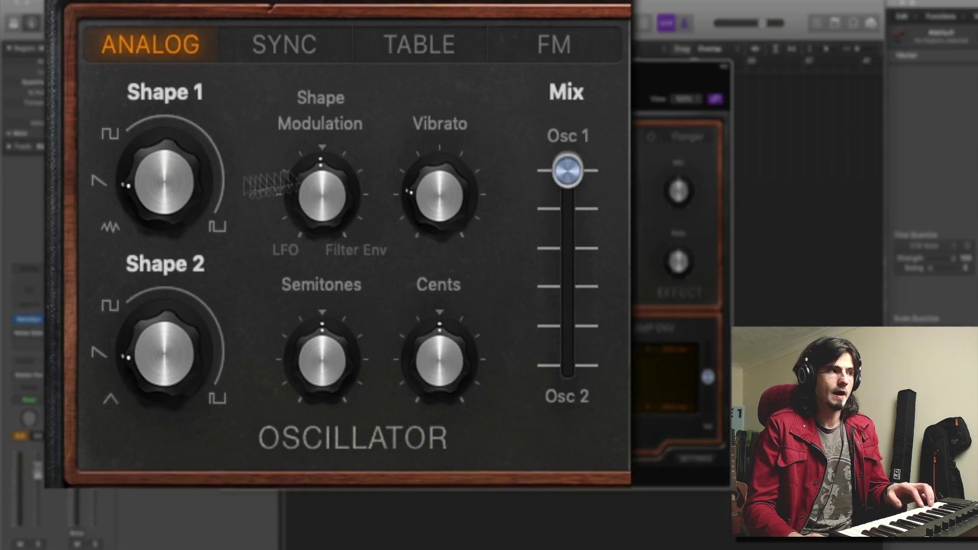
pyautogui.moveTo(158, 200)
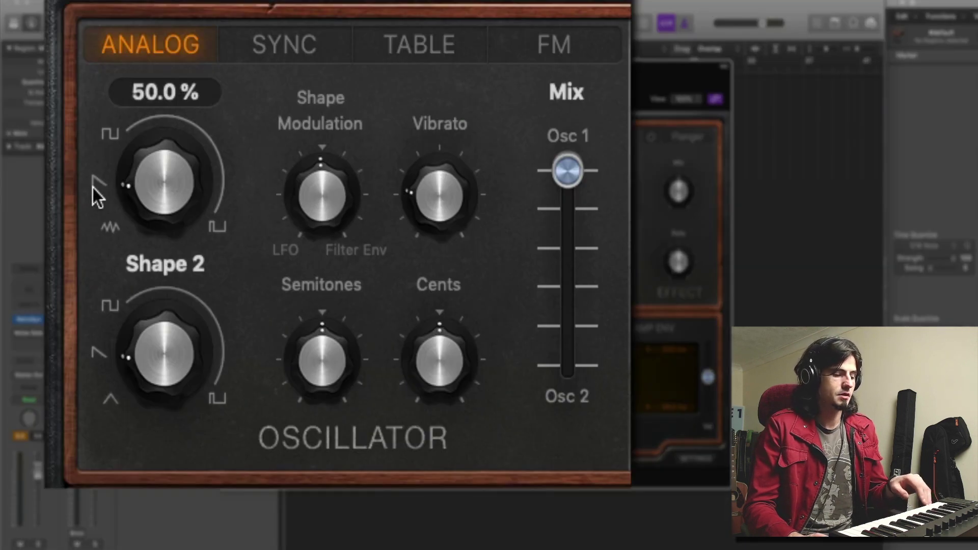
pyautogui.moveTo(166, 192); pyautogui.dragTo(159, 163)
pyautogui.moveTo(292, 208)
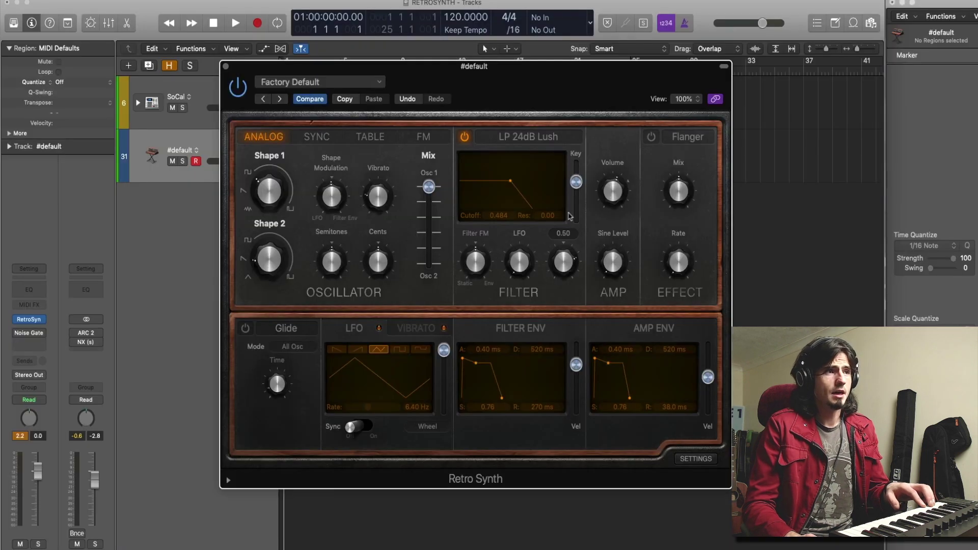
# Turn on the Flanger, raising its rate to about 1.10 Hz and its Mix to 0.55.
pyautogui.click(651, 136)
pyautogui.moveTo(684, 262)
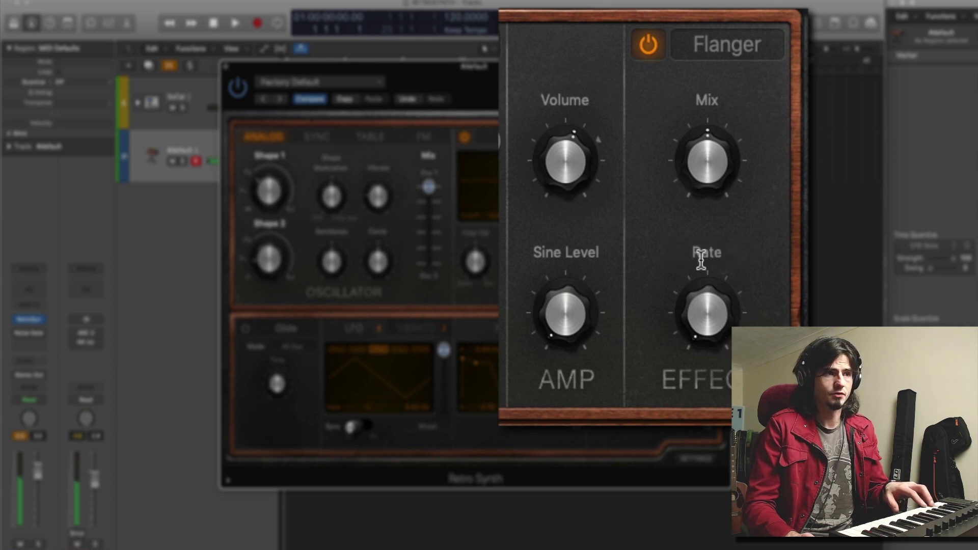
pyautogui.moveTo(704, 323); pyautogui.dragTo(725, 209)
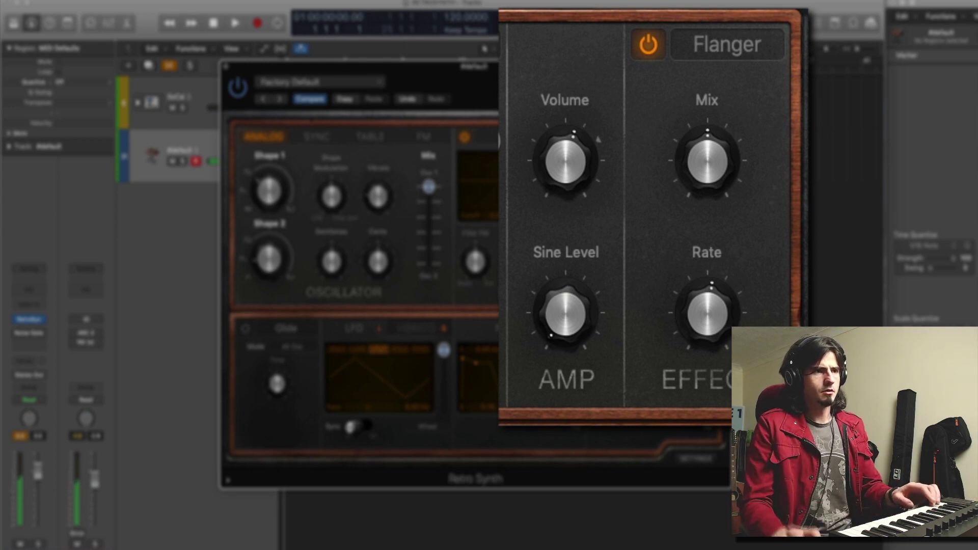
pyautogui.moveTo(728, 249)
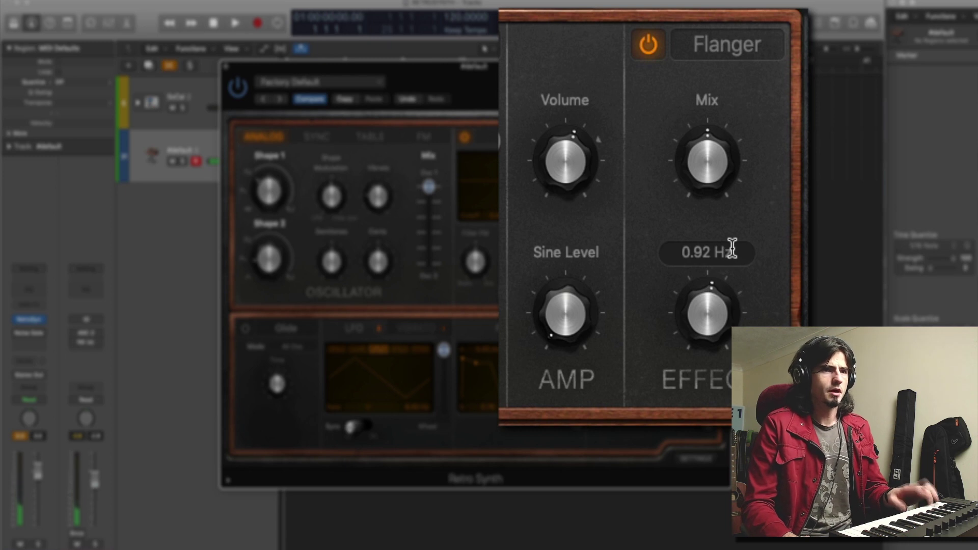
pyautogui.moveTo(714, 316); pyautogui.dragTo(713, 300)
pyautogui.moveTo(714, 165)
pyautogui.moveTo(715, 165); pyautogui.dragTo(713, 151)
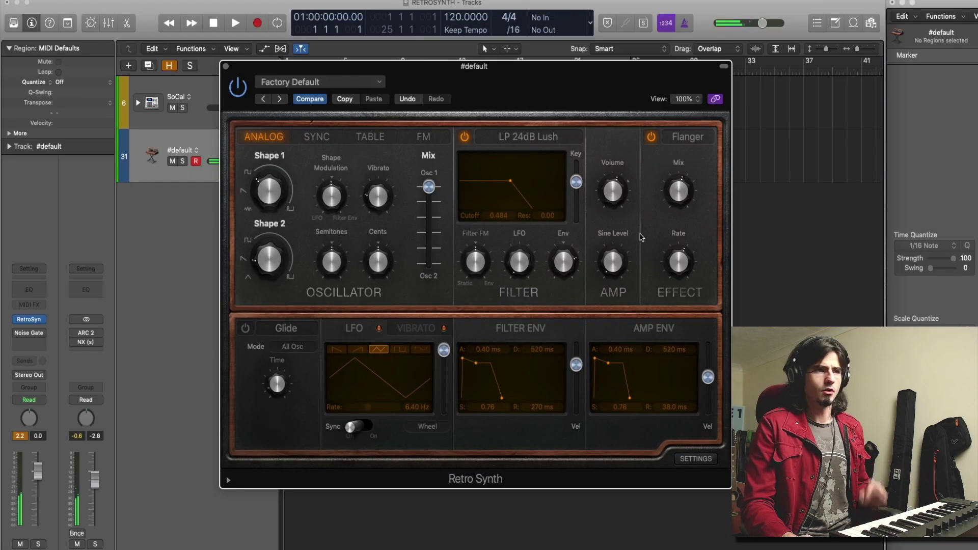
# Turn the AMP Sine Level knob up to its maximum of 1.00.
pyautogui.moveTo(632, 234)
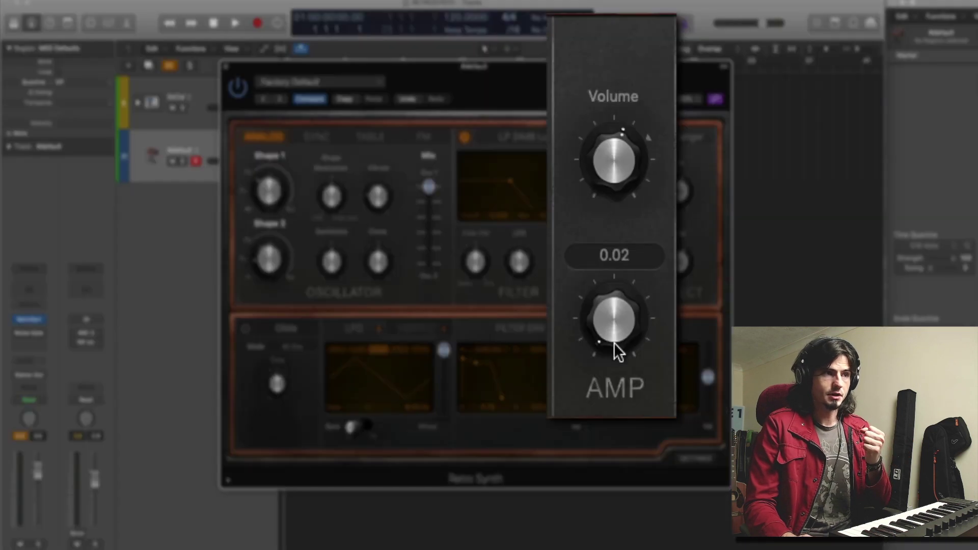
pyautogui.moveTo(613, 343); pyautogui.dragTo(621, 362)
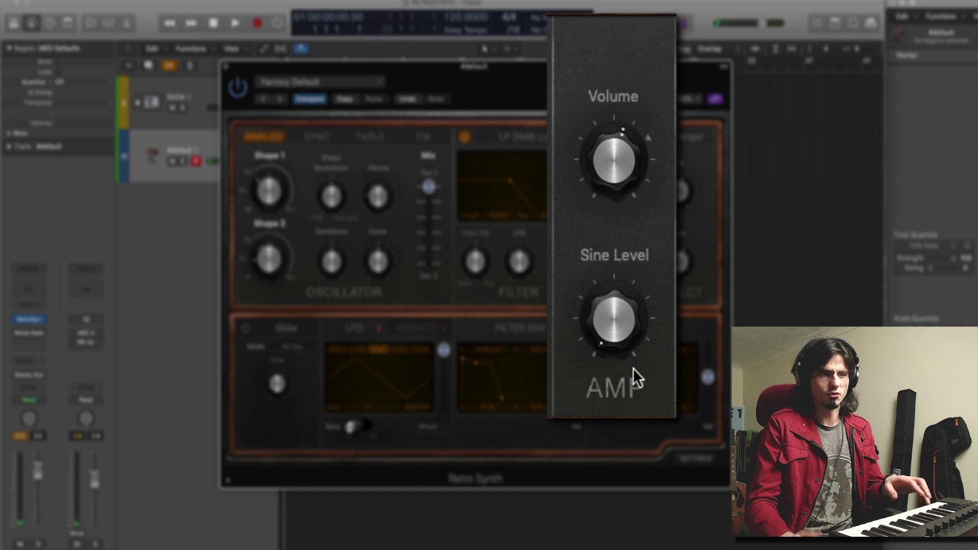
pyautogui.moveTo(630, 366); pyautogui.dragTo(651, 125)
pyautogui.moveTo(656, 152)
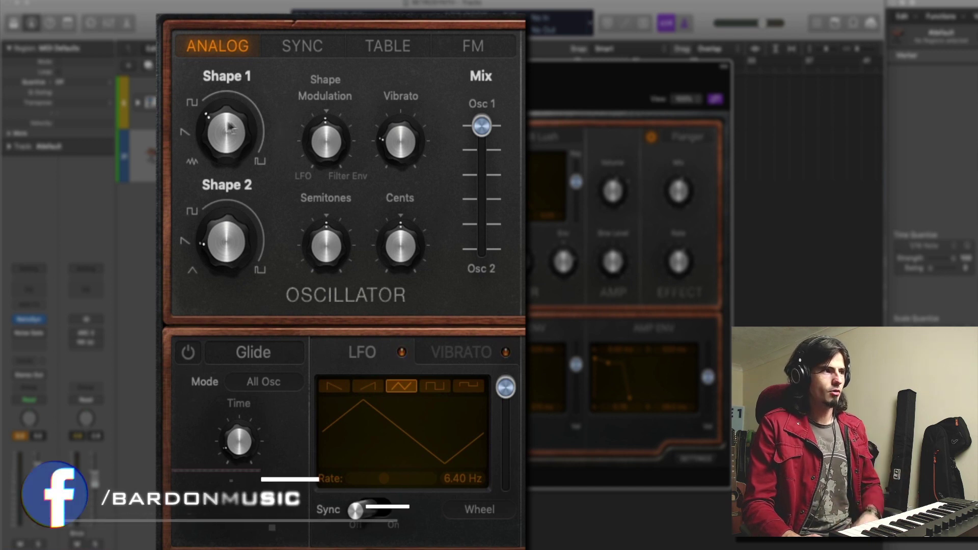
# Turn Shape Modulation fully toward LFO so it reads -1.000.
pyautogui.moveTo(313, 161)
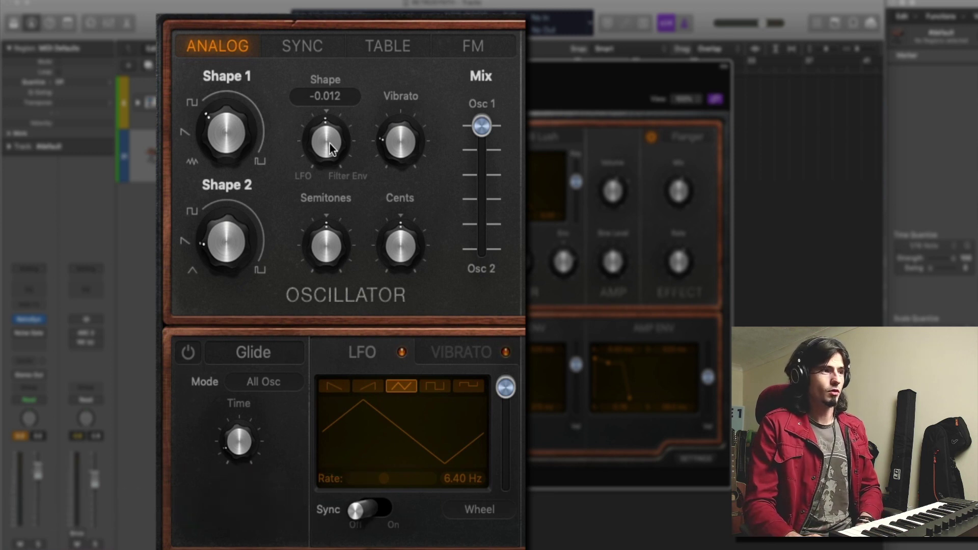
pyautogui.moveTo(329, 148); pyautogui.dragTo(338, 189)
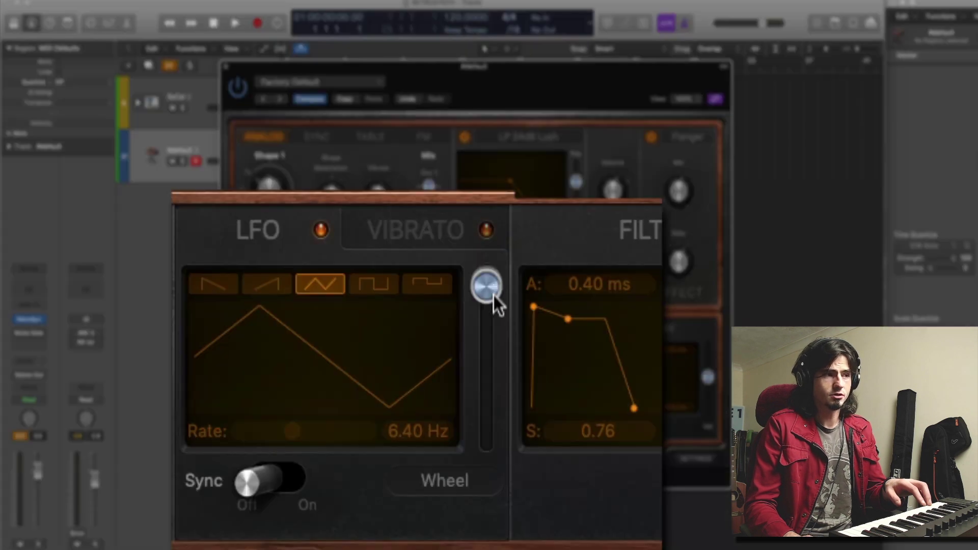
# Lower the LFO vibrato amount to 0.55 and switch its controller from Mod Wheel to Aftertouch.
pyautogui.moveTo(444, 351)
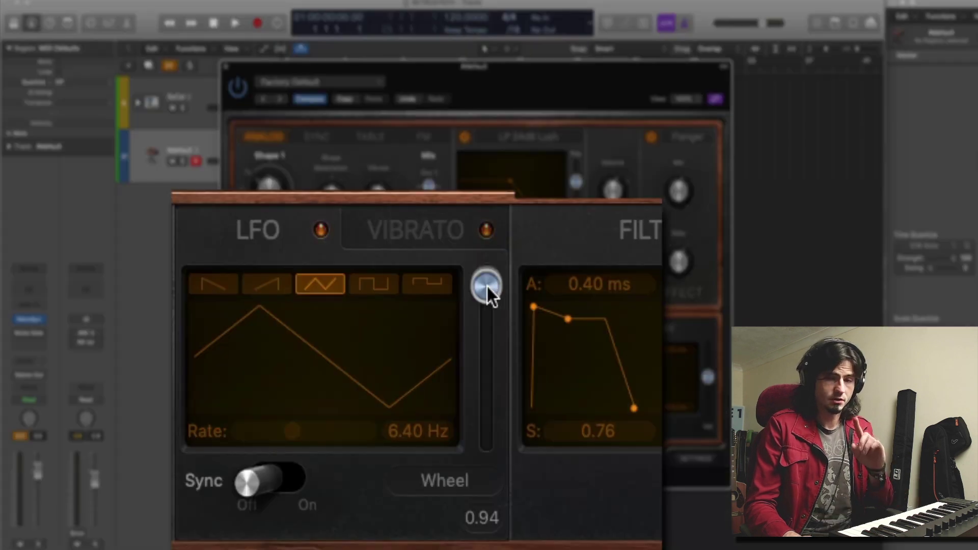
pyautogui.moveTo(488, 284); pyautogui.dragTo(495, 348)
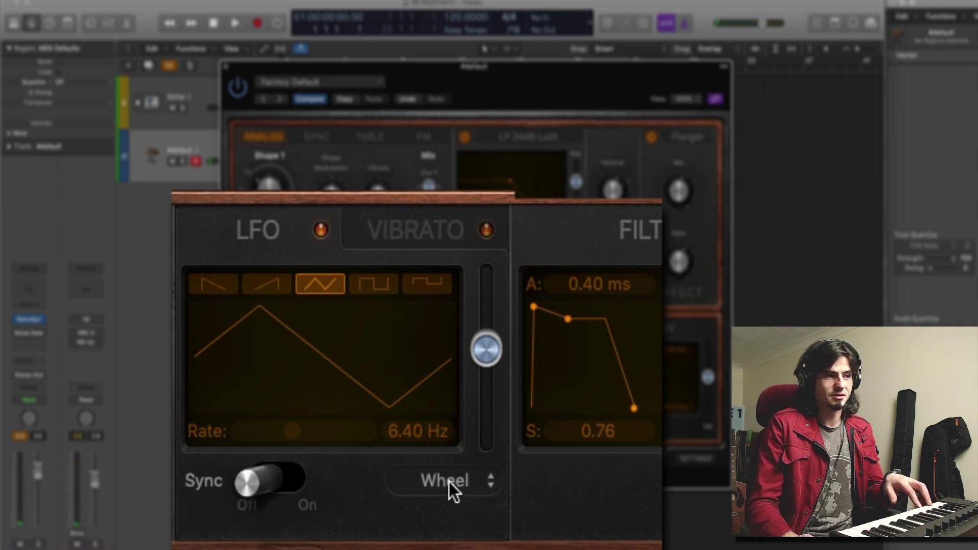
pyautogui.click(461, 484)
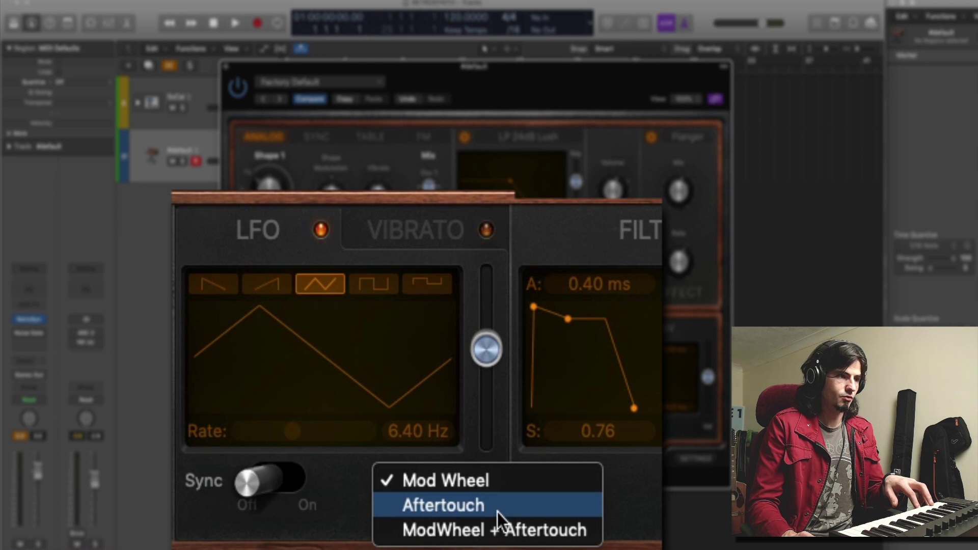
pyautogui.click(490, 423)
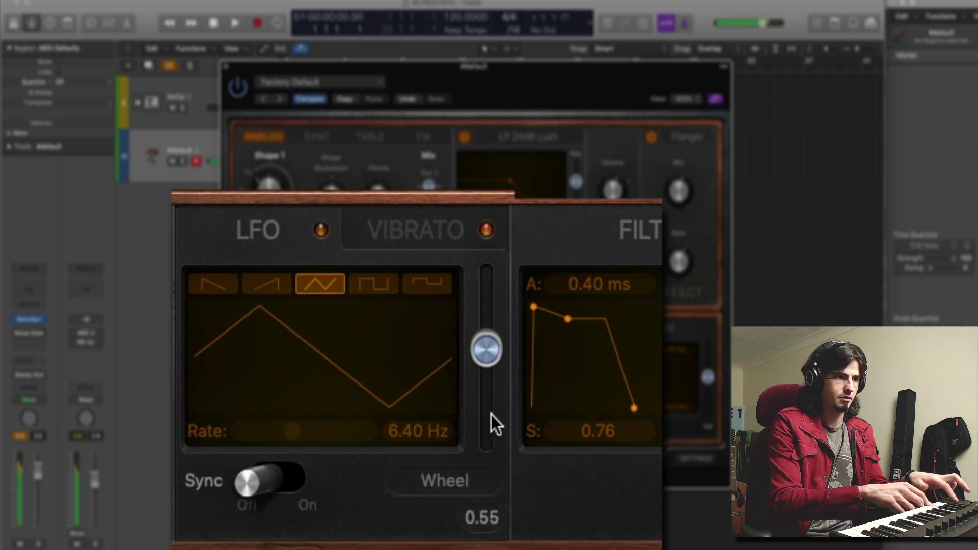
pyautogui.click(471, 490)
pyautogui.click(516, 506)
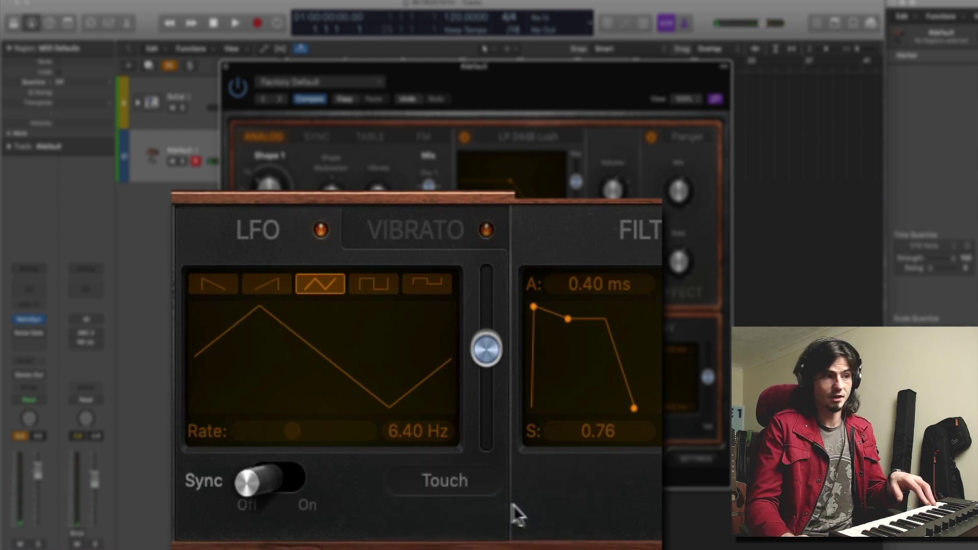
pyautogui.click(484, 478)
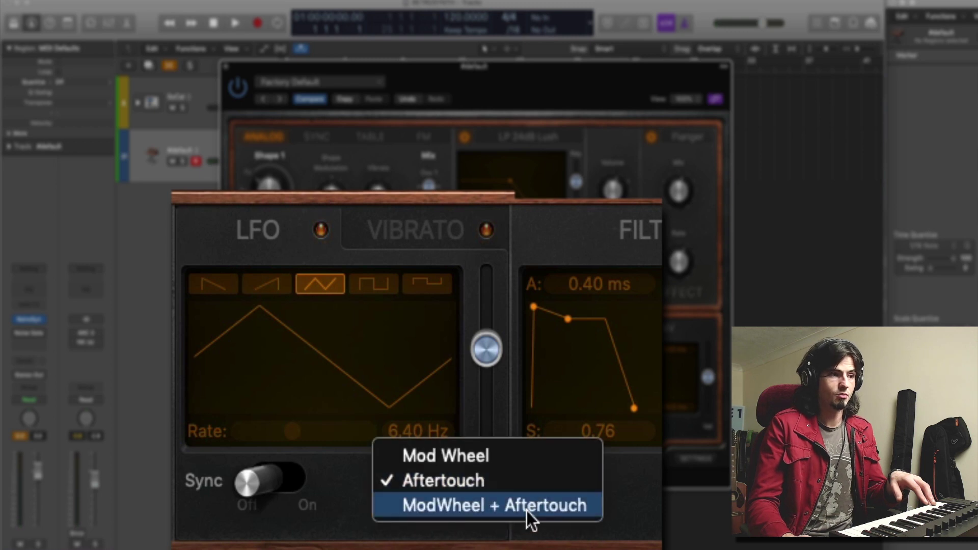
pyautogui.click(488, 544)
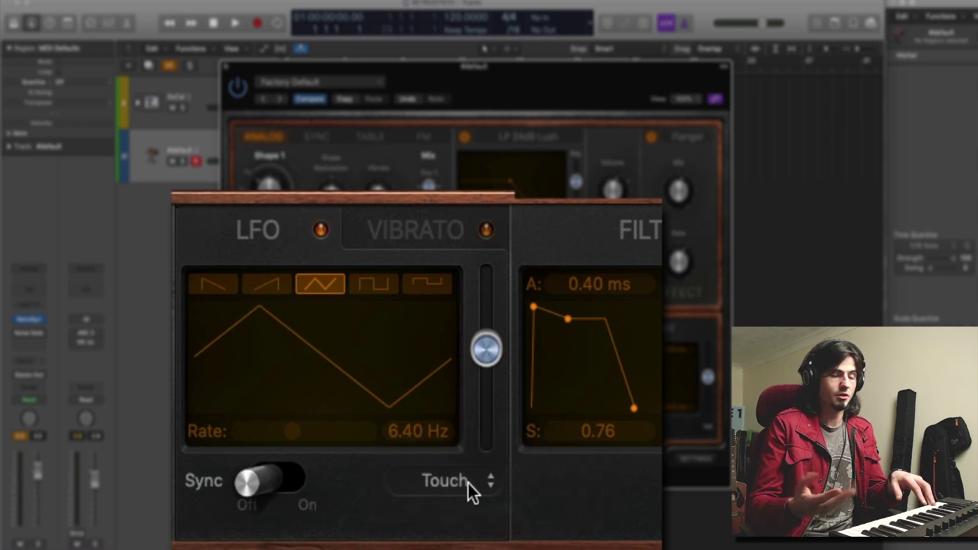
pyautogui.moveTo(486, 350)
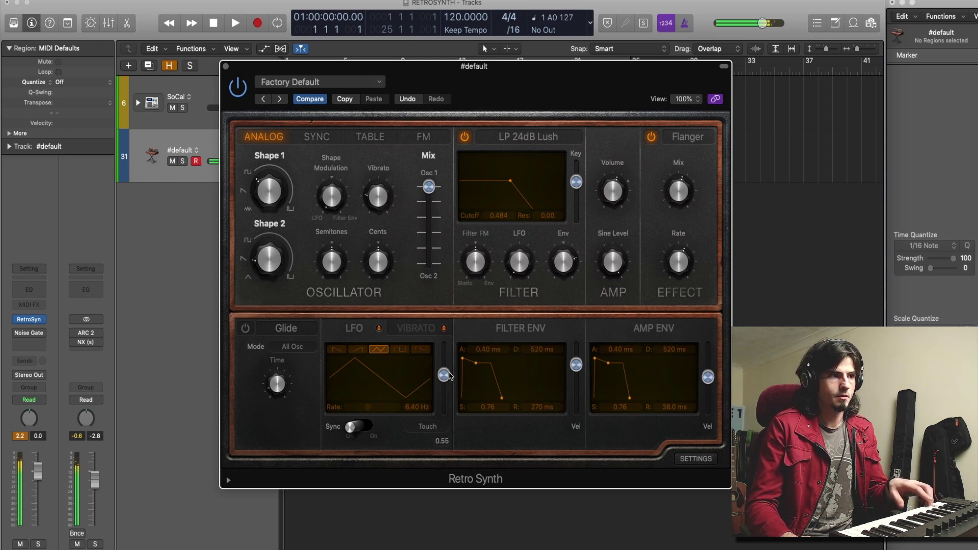
# Lower the LFO amount to 0.34 and slow the LFO rate to about 0.86 Hz.
pyautogui.moveTo(449, 375); pyautogui.dragTo(446, 390)
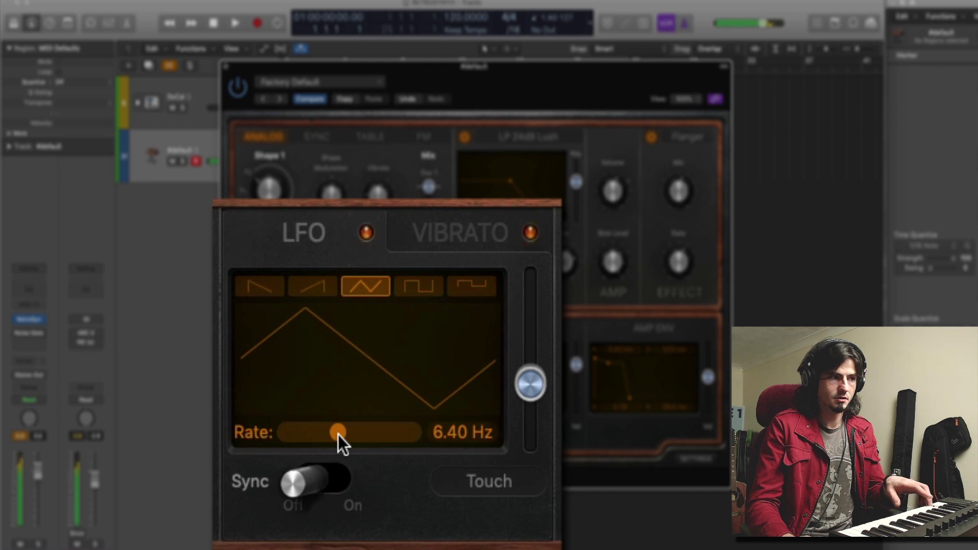
pyautogui.moveTo(367, 407); pyautogui.dragTo(363, 408)
pyautogui.moveTo(326, 434); pyautogui.dragTo(316, 434)
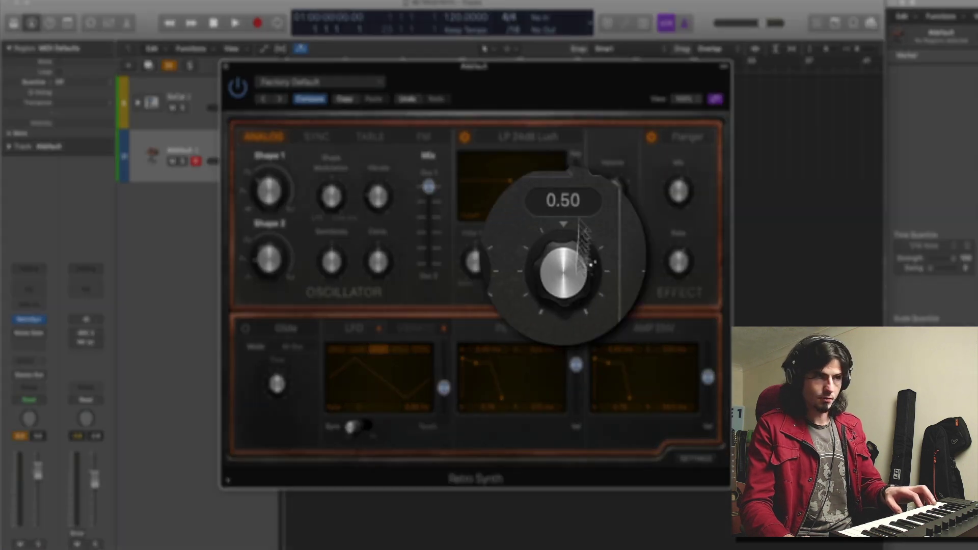
# Turn the Filter Env amount up to 1.00 and stretch the filter envelope attack from 0.40 ms to 540 ms.
pyautogui.moveTo(563, 261); pyautogui.dragTo(563, 234)
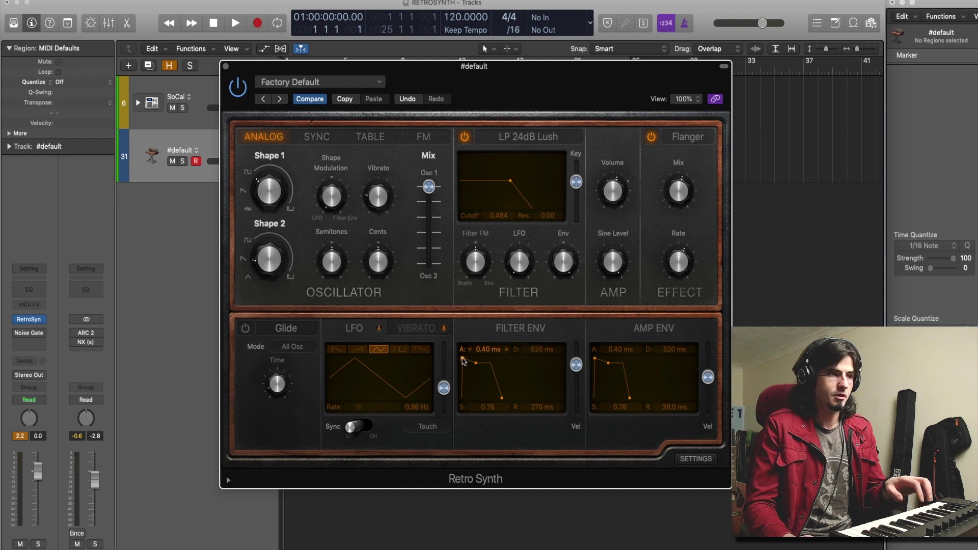
pyautogui.moveTo(565, 272)
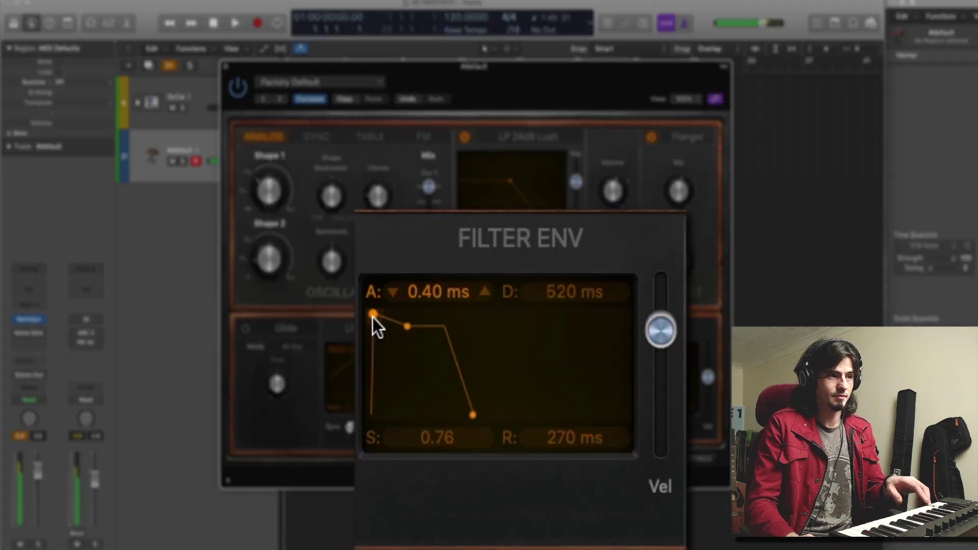
pyautogui.moveTo(463, 360); pyautogui.dragTo(473, 359)
pyautogui.moveTo(402, 315)
pyautogui.mouseDown()
pyautogui.moveTo(430, 314)
pyautogui.moveTo(406, 314)
pyautogui.mouseUp()
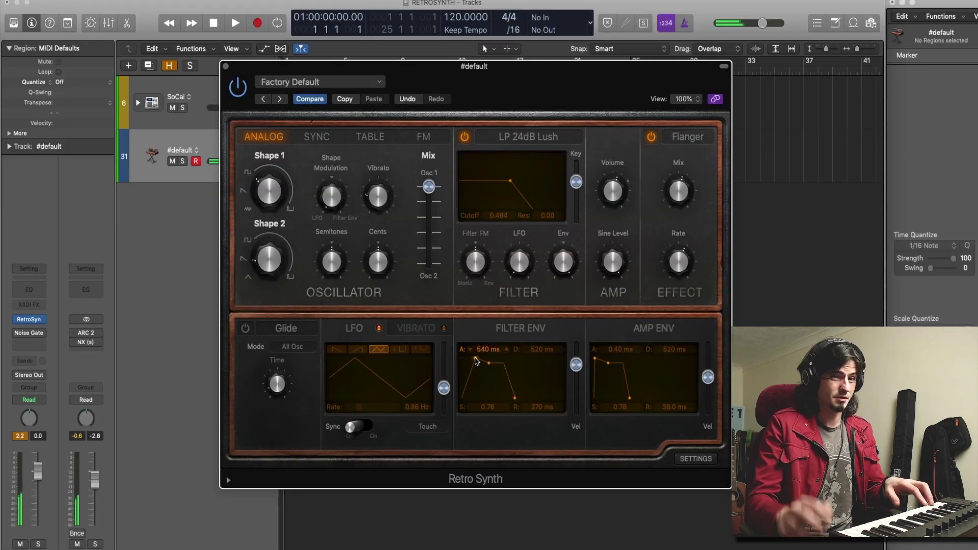
# Set Voices to legato in the synth settings, then lengthen the Amp Env attack to 1.60 ms.
pyautogui.click(693, 459)
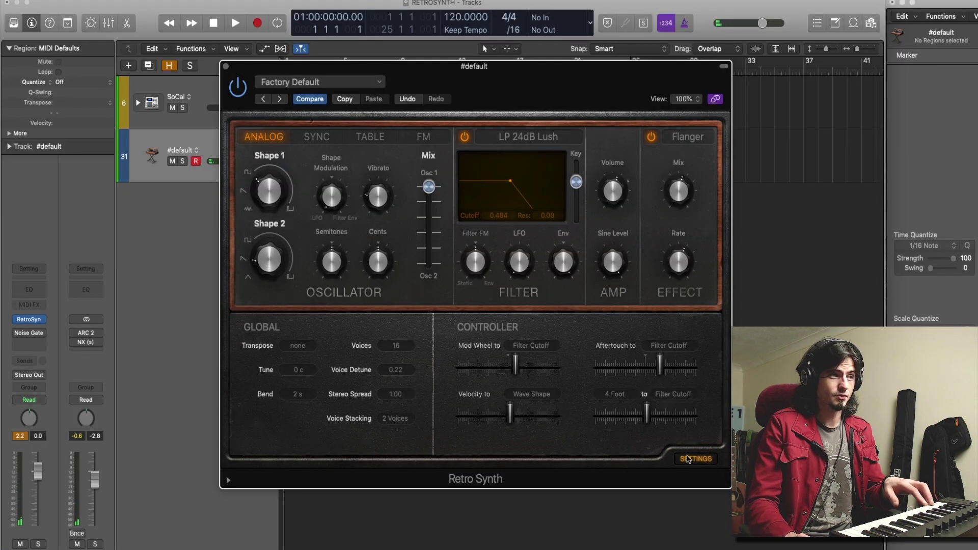
pyautogui.click(405, 346)
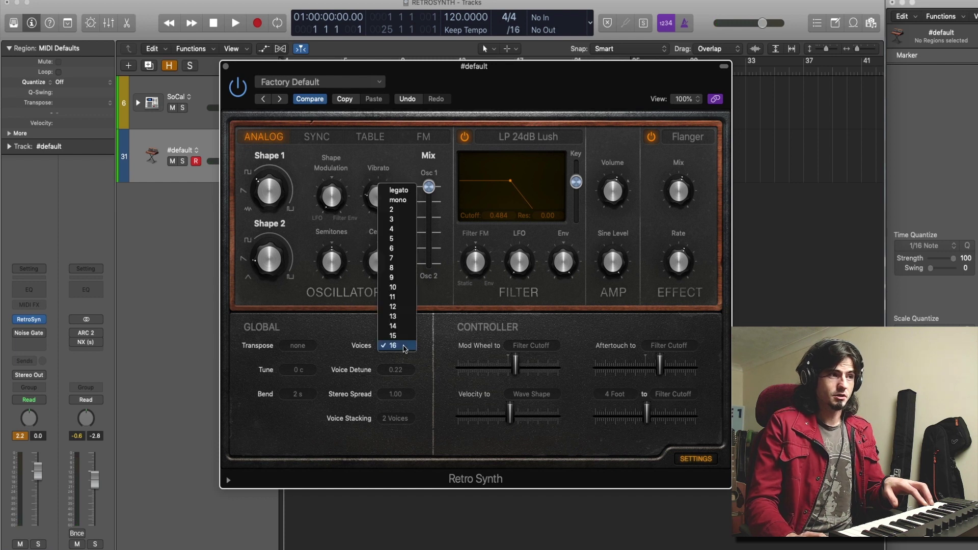
pyautogui.click(408, 191)
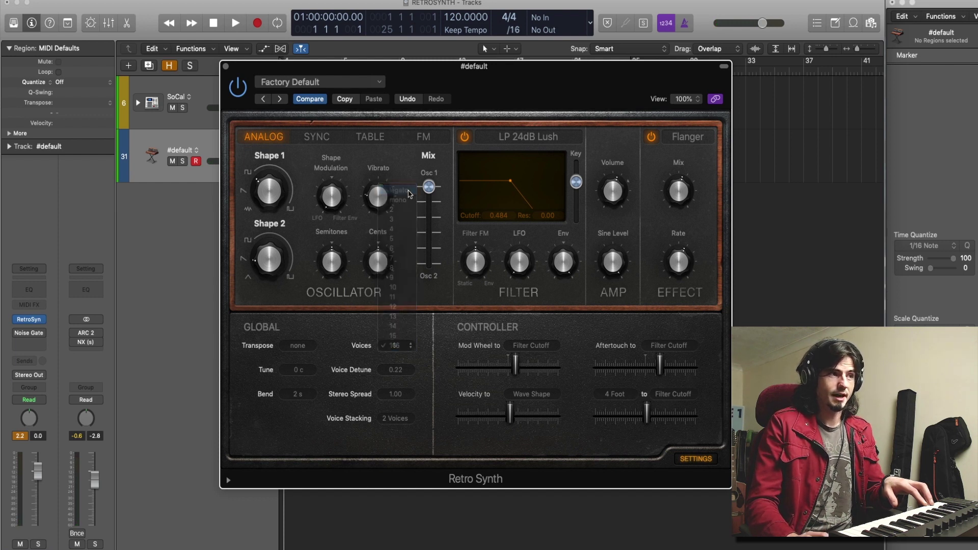
pyautogui.click(713, 463)
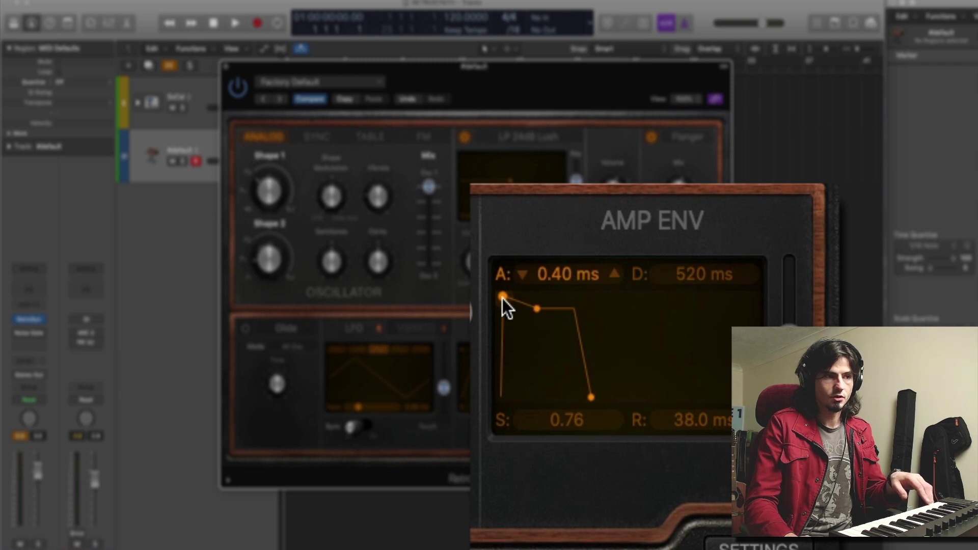
pyautogui.moveTo(502, 299); pyautogui.dragTo(506, 300)
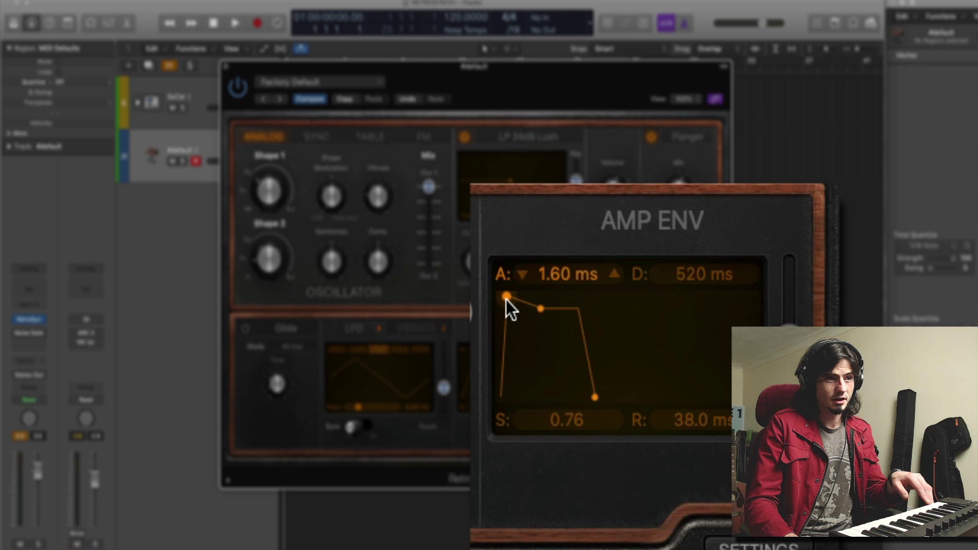